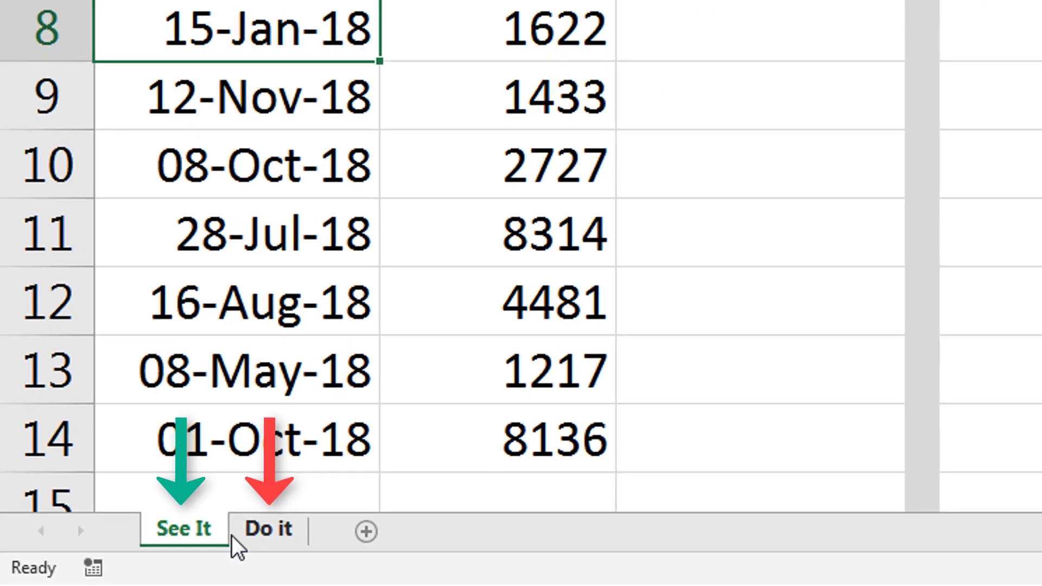
On the See It sheet, enter =MONTH(A3) in C3 to return the sale month, 3
{"action": "left_click", "coordinate": [302, 524]}
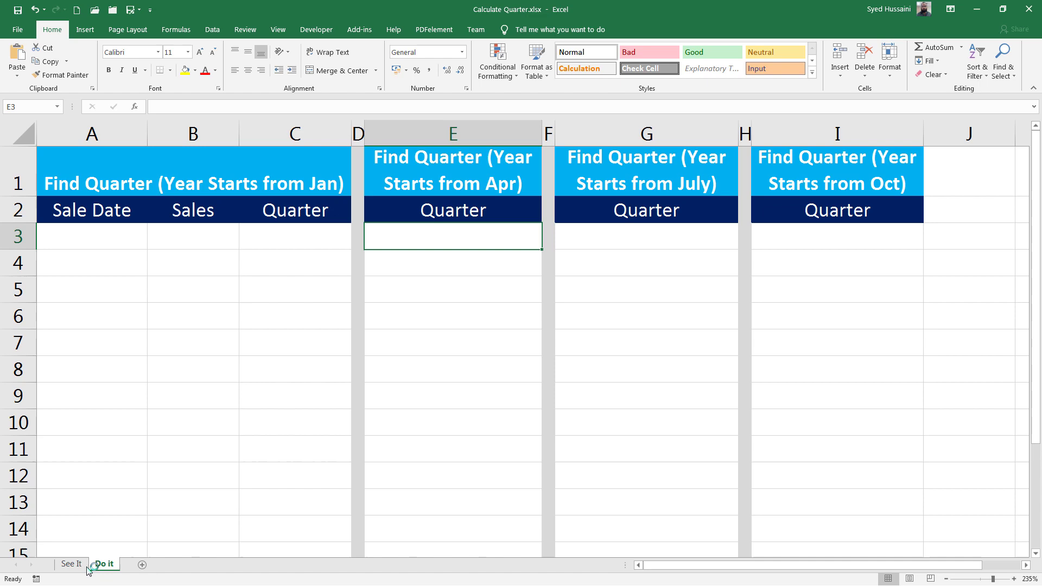
{"action": "left_click", "coordinate": [74, 565]}
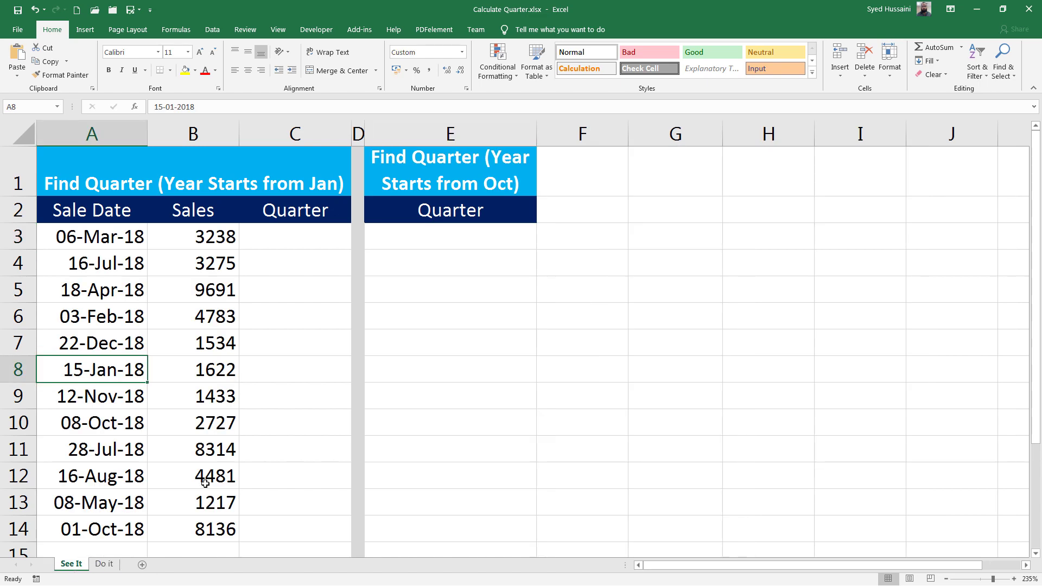
{"action": "left_click", "coordinate": [329, 232]}
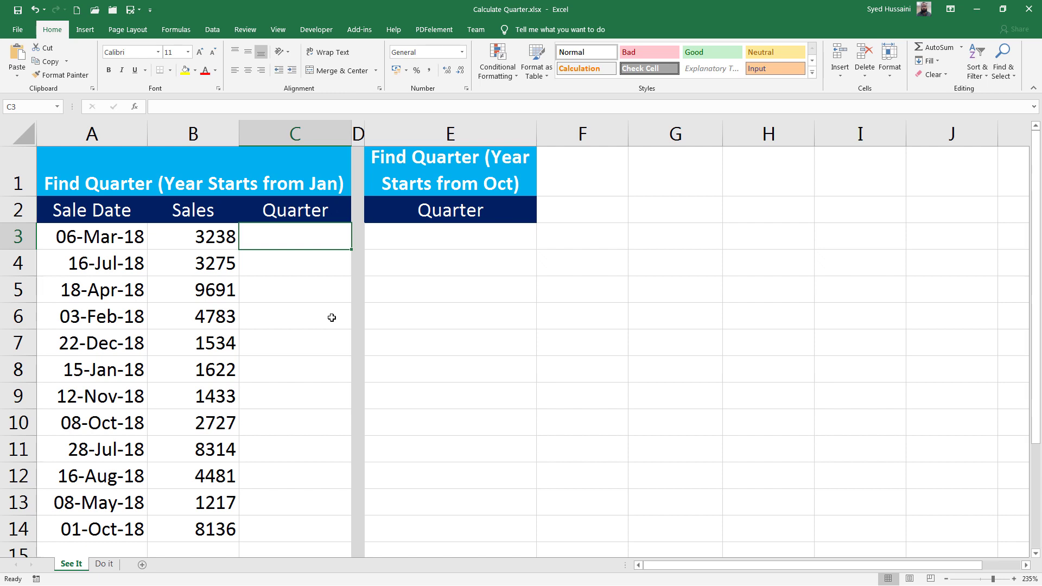
{"action": "type", "text": "=month"}
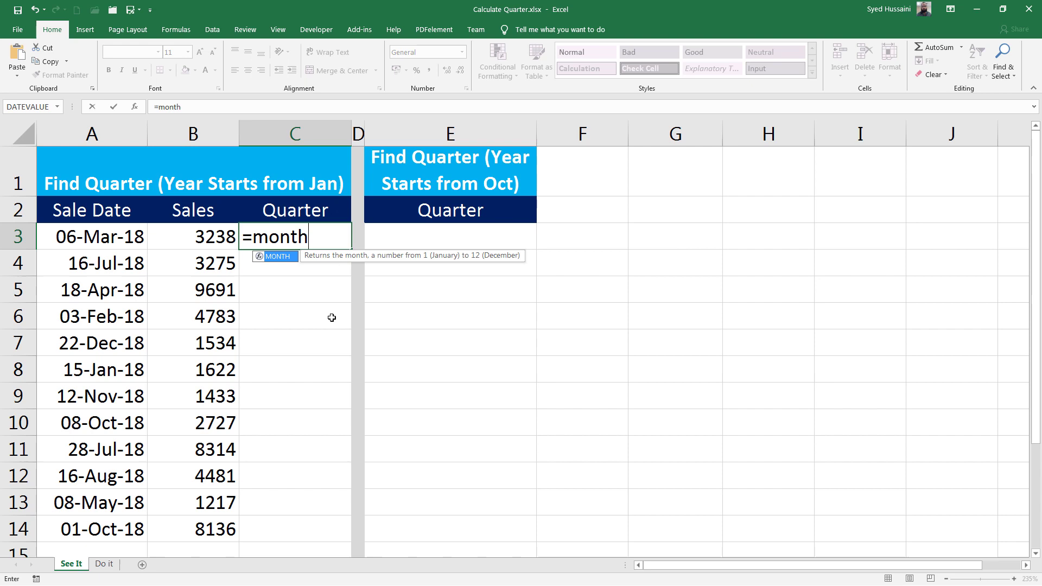
{"action": "key", "text": "Tab"}
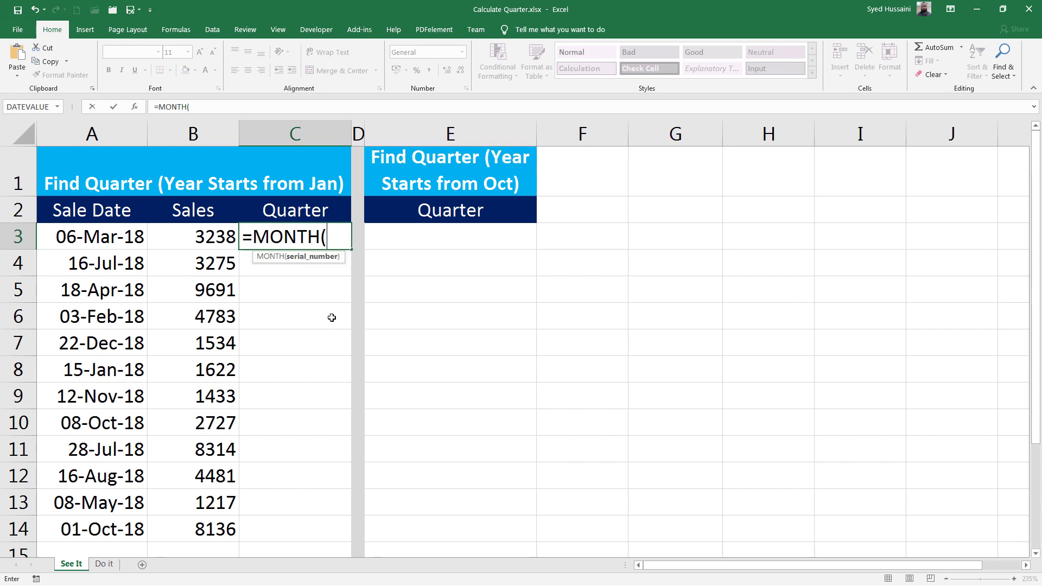
{"action": "left_click", "coordinate": [92, 233]}
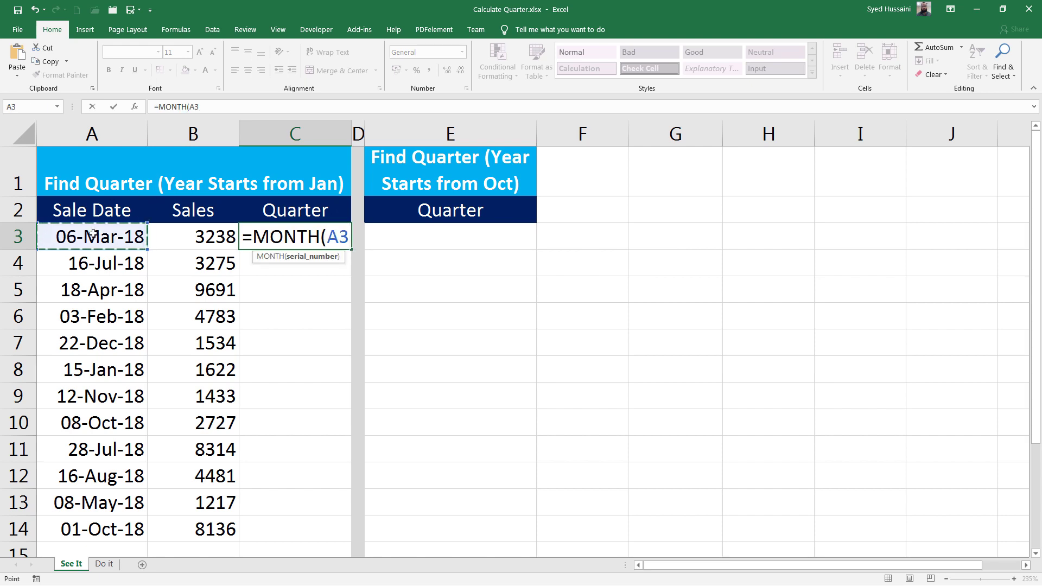
{"action": "type", "text": ")"}
{"action": "key", "text": "Return"}
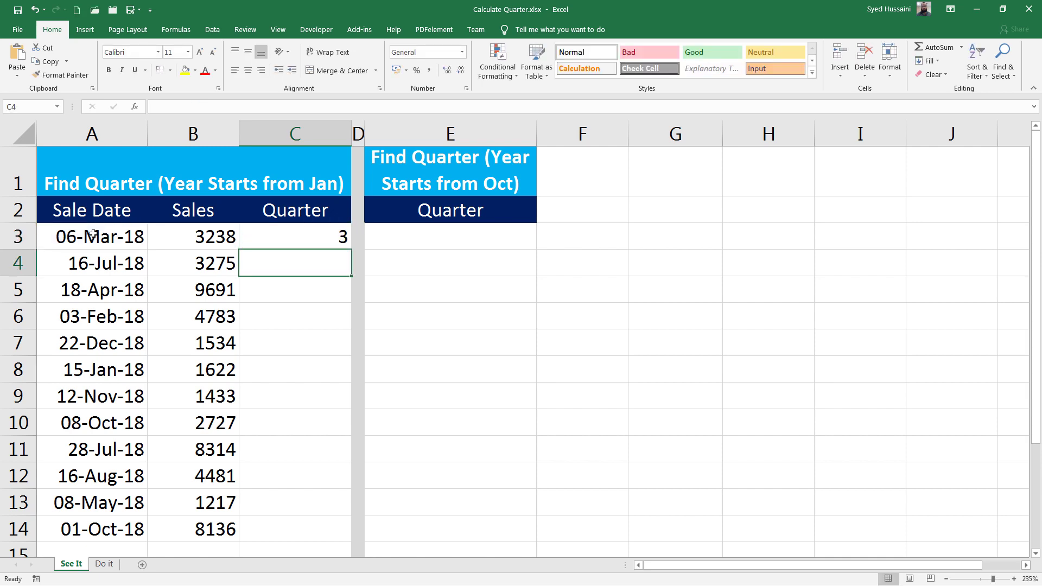
Copy the MONTH formula to C4, check it returns 7, then undo the trial formulas
{"action": "left_click", "coordinate": [299, 233]}
{"action": "left_click", "coordinate": [100, 236]}
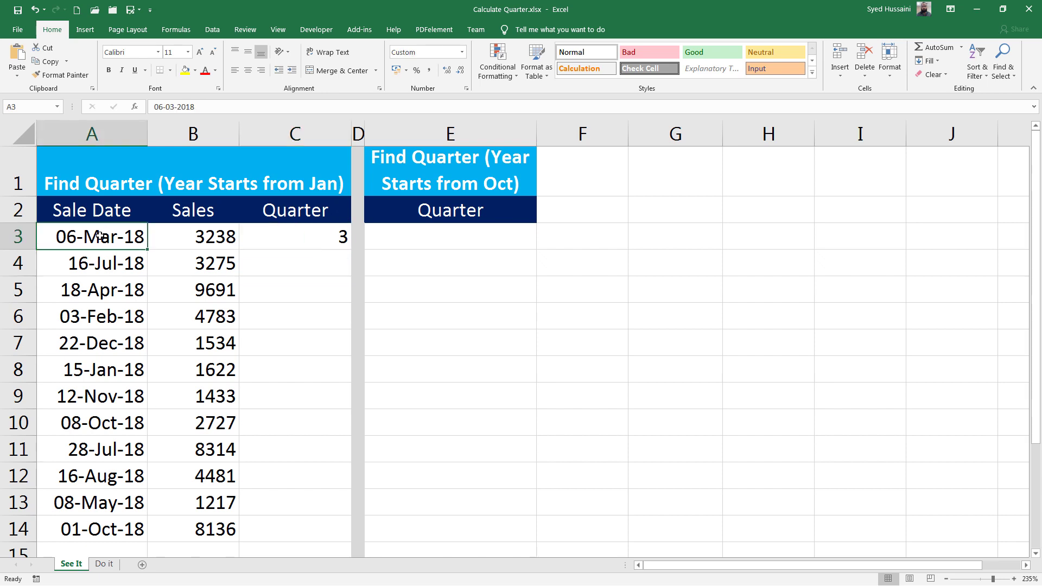
{"action": "left_click", "coordinate": [305, 248]}
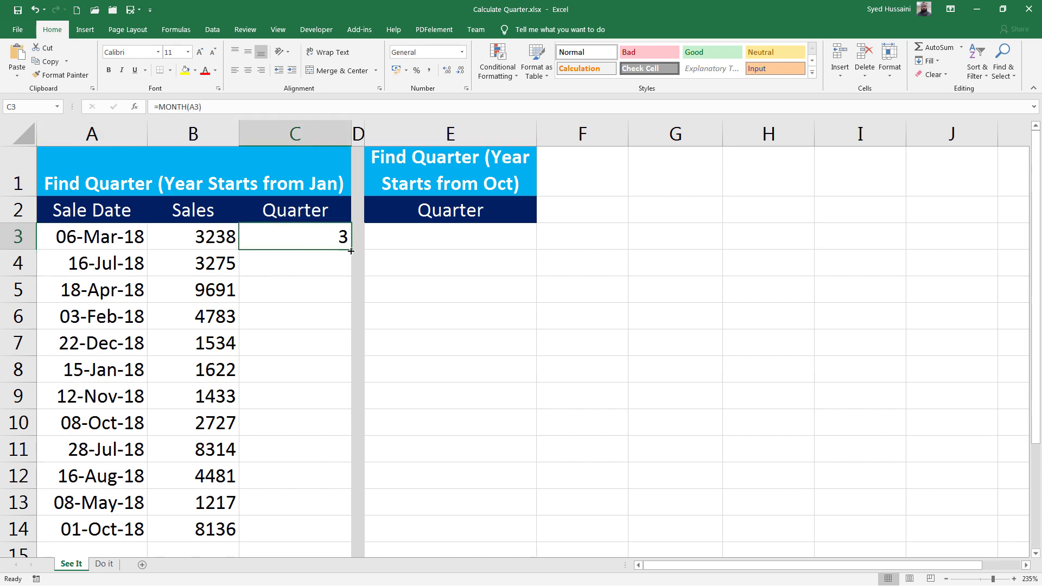
{"action": "left_click_drag", "start_coordinate": [351, 251], "coordinate": [350, 272]}
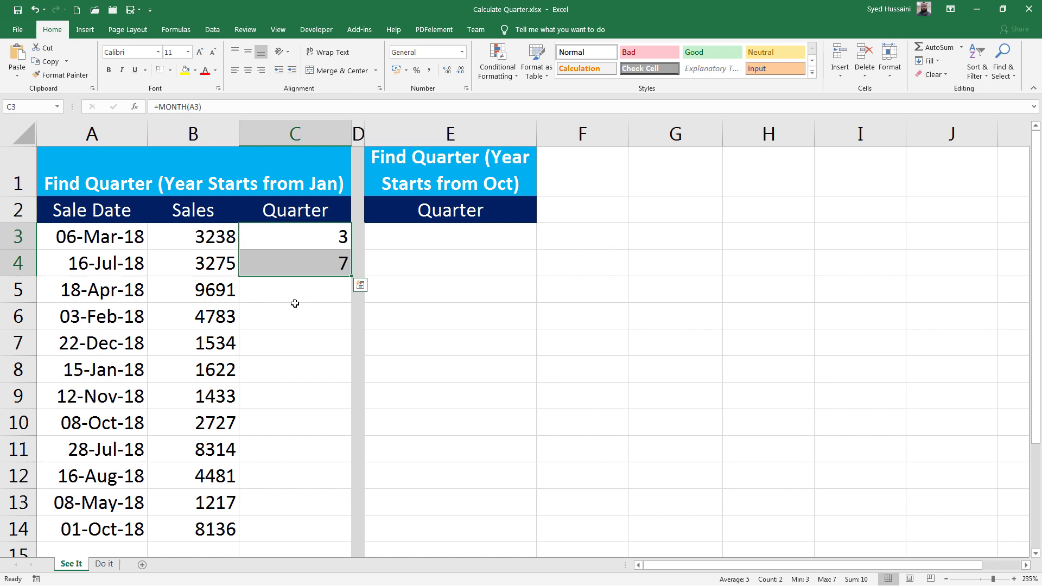
{"action": "left_click", "coordinate": [284, 263]}
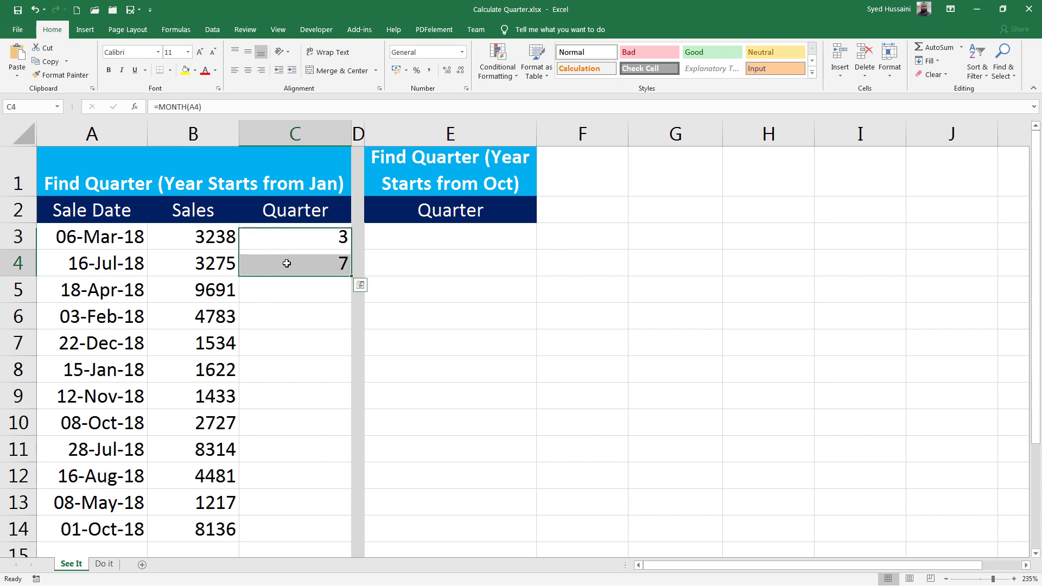
{"action": "left_click", "coordinate": [129, 264]}
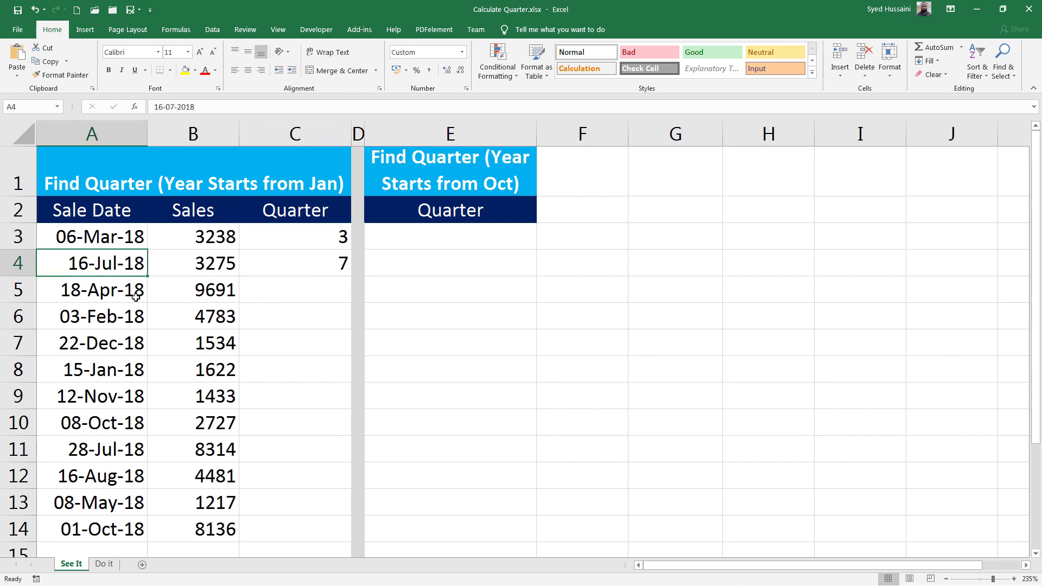
{"action": "key", "text": "ctrl+z"}
{"action": "key", "text": "ctrl+z"}
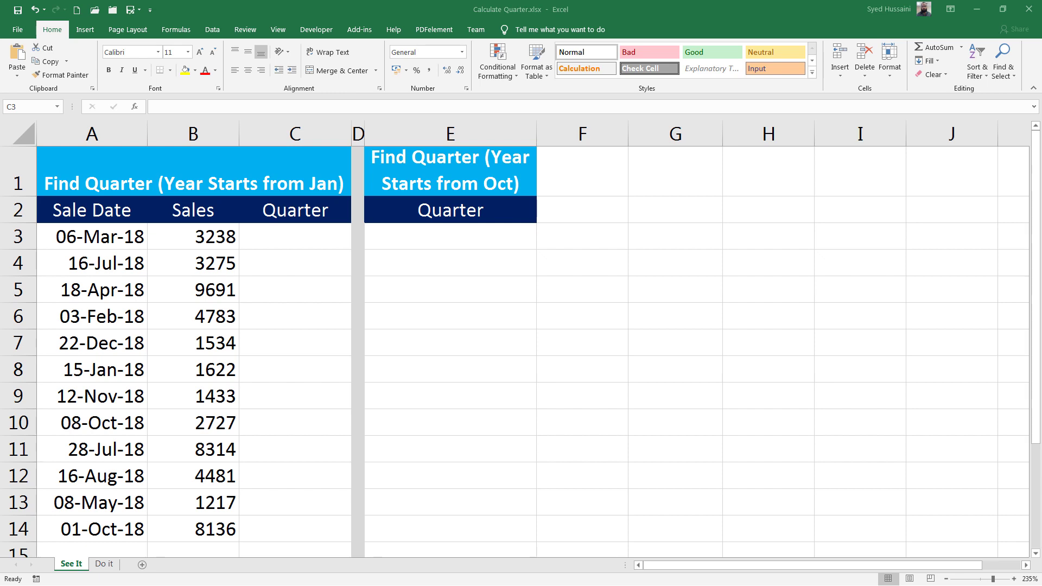
Fill B2:B4 with =WEEKDAY(A2) formulas returning 3, 5 and 1 for the January dates
{"action": "left_click", "coordinate": [675, 369]}
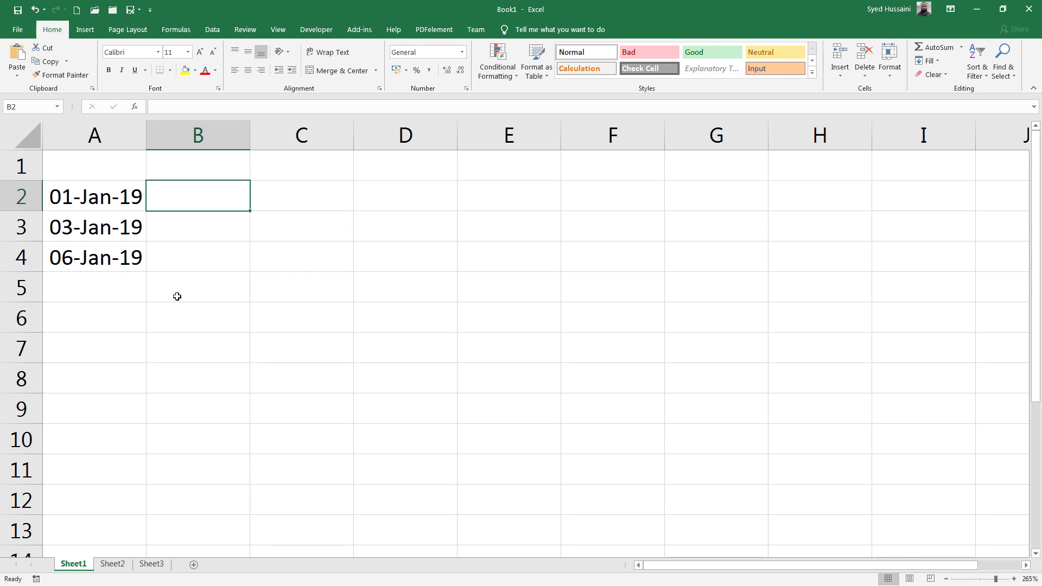
{"action": "type", "text": "=week"}
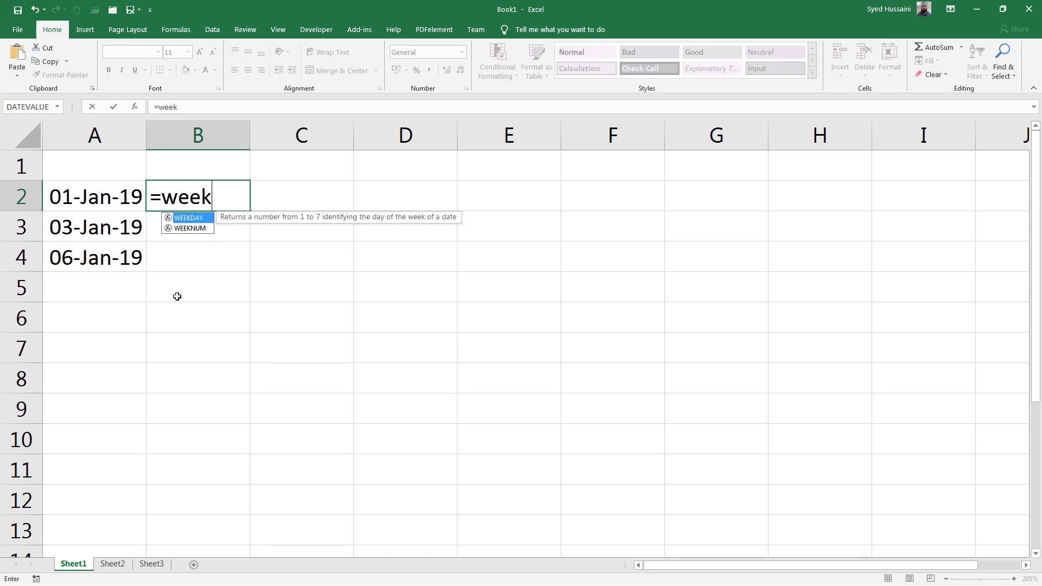
{"action": "key", "text": "Tab"}
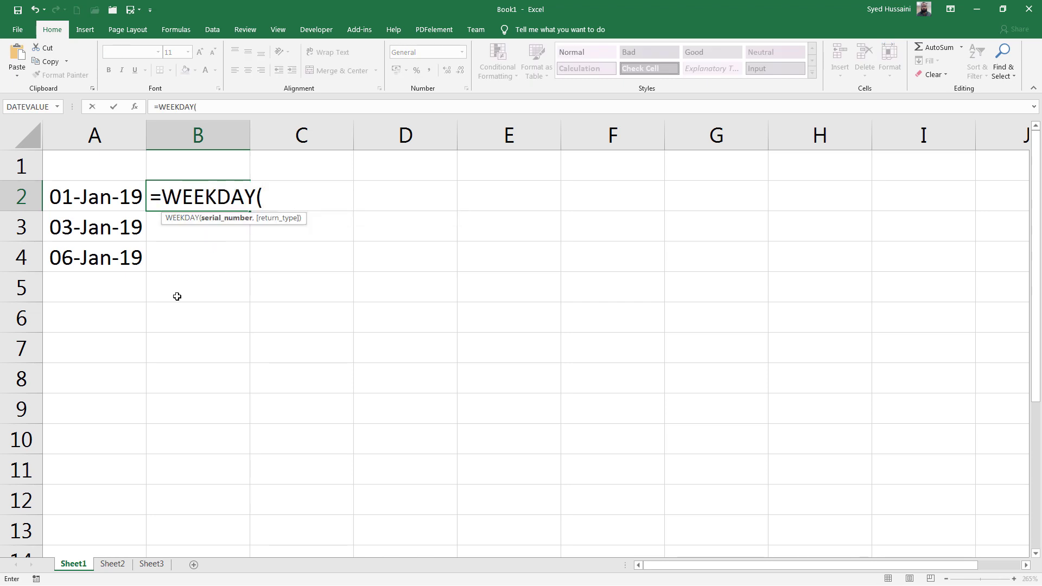
{"action": "left_click", "coordinate": [120, 202]}
{"action": "key", "text": "Return"}
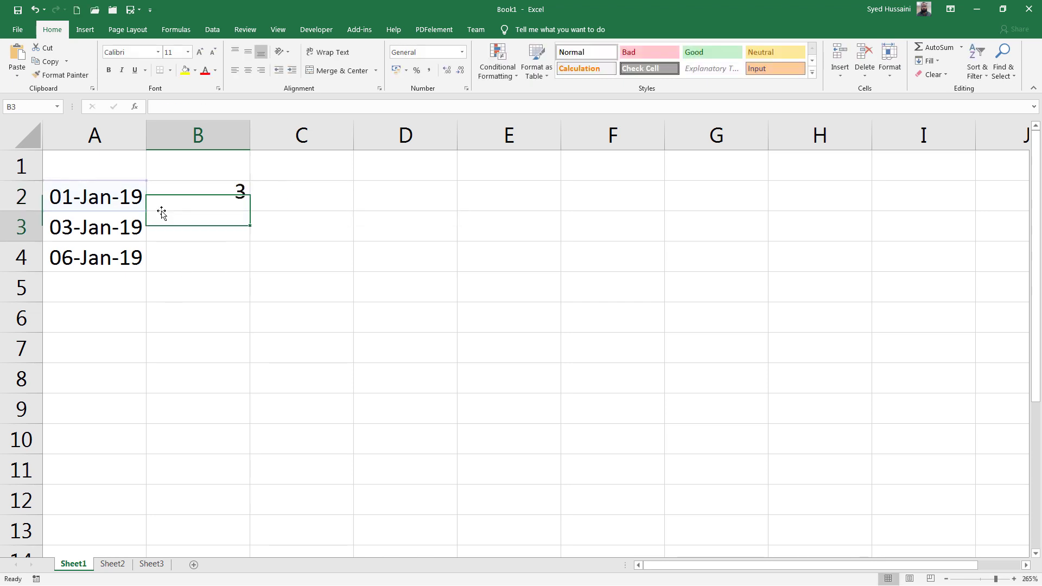
{"action": "left_click", "coordinate": [234, 198]}
{"action": "left_click_drag", "start_coordinate": [249, 216], "coordinate": [230, 267]}
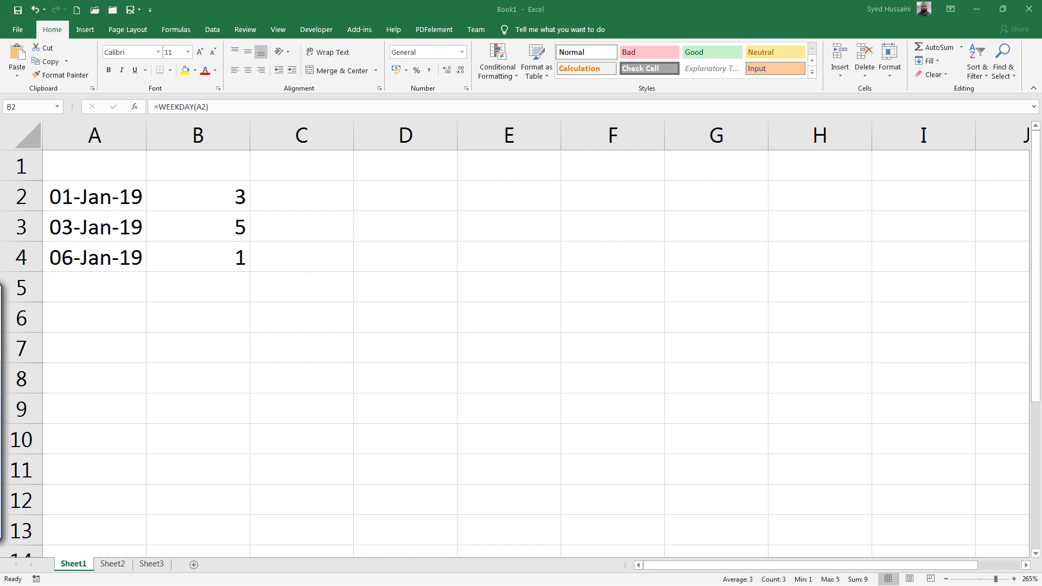
{"action": "left_click", "coordinate": [296, 194]}
Enter =CHOOSE(WEEKDAY(A2),"Sun","Mon",...,"Sat") in C2 and fill it down to C4
{"action": "left_click", "coordinate": [253, 107]}
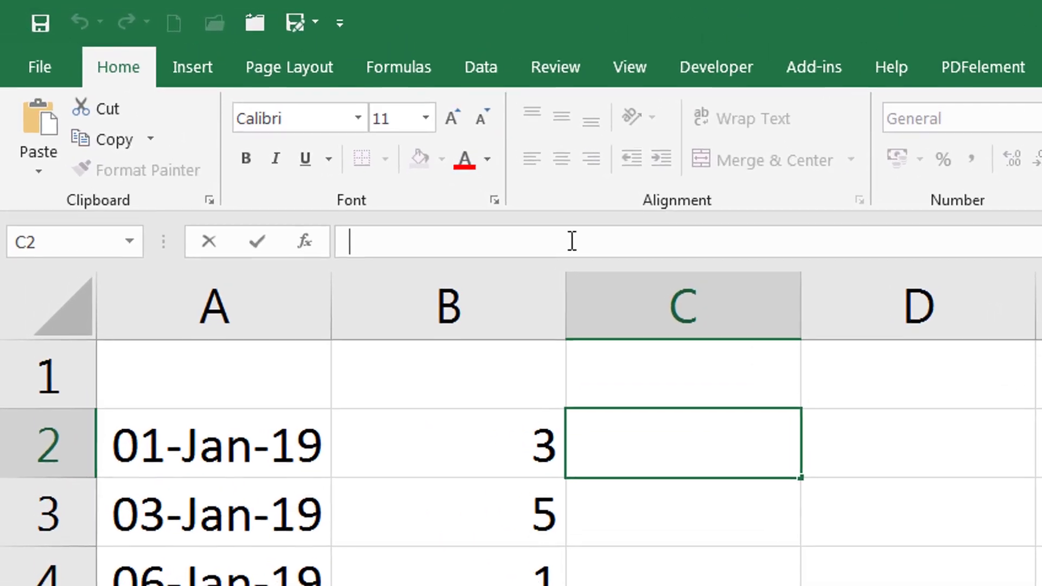
{"action": "type", "text": "=CHOOSE(WEEKDAY(A2), \"Sun\", \"Mon\", \"Tue\", \"Wed\", \"Thu\", \"Fri\", \"Sat\")"}
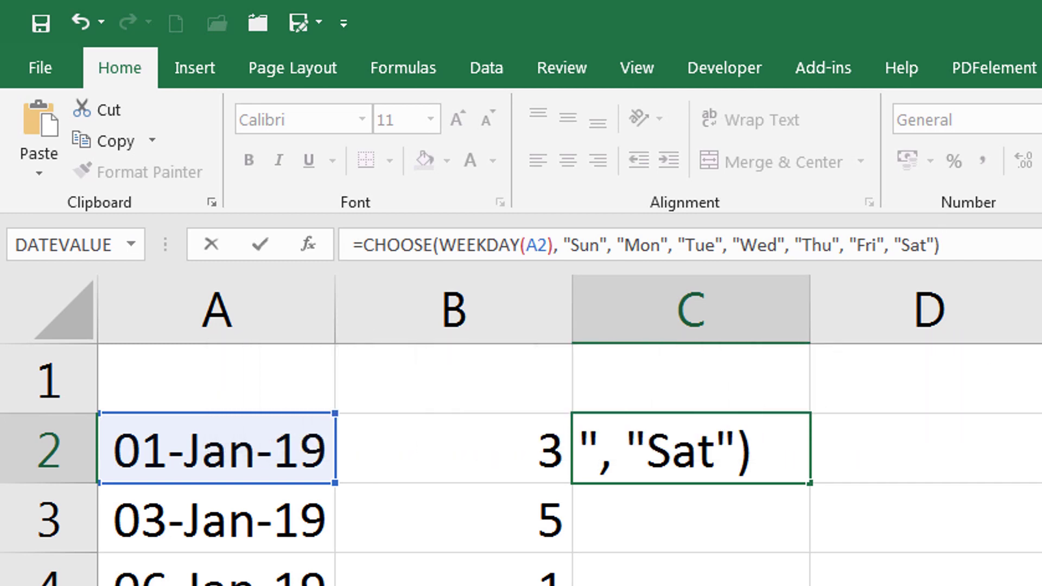
{"action": "key", "text": "ctrl+Return"}
{"action": "left_click", "coordinate": [749, 450]}
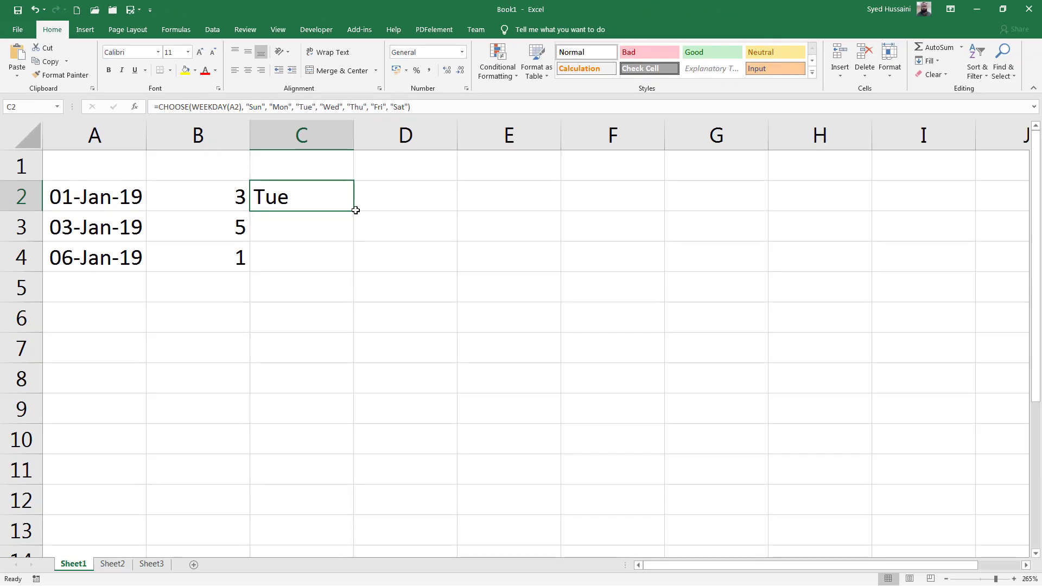
{"action": "left_click_drag", "start_coordinate": [355, 210], "coordinate": [356, 262]}
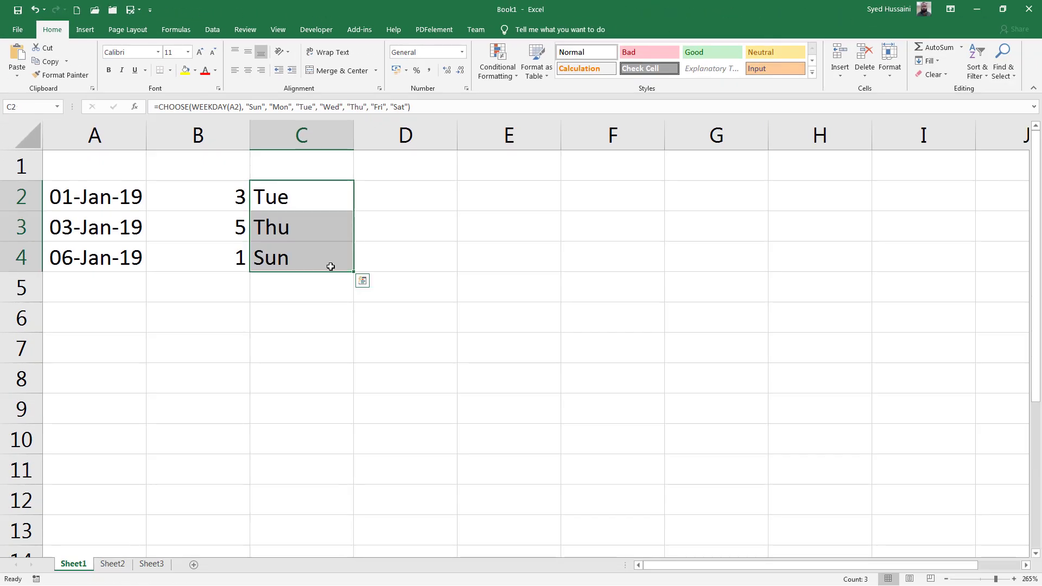
Compare weekday numbers 5 and 1 with their names Thu and Sun
{"action": "left_click", "coordinate": [237, 237]}
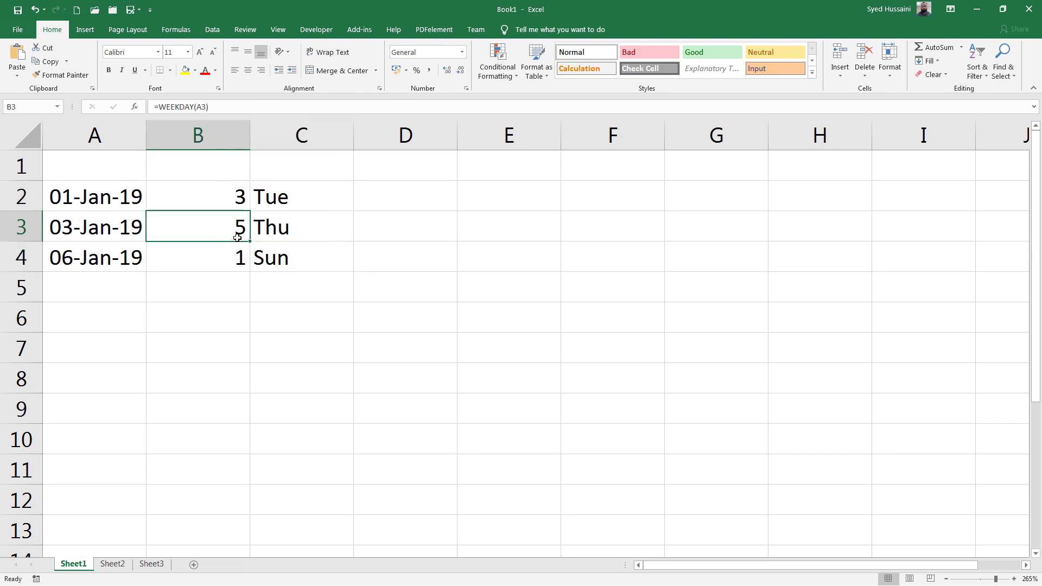
{"action": "left_click", "coordinate": [340, 235]}
{"action": "left_click", "coordinate": [245, 258]}
{"action": "left_click", "coordinate": [299, 259]}
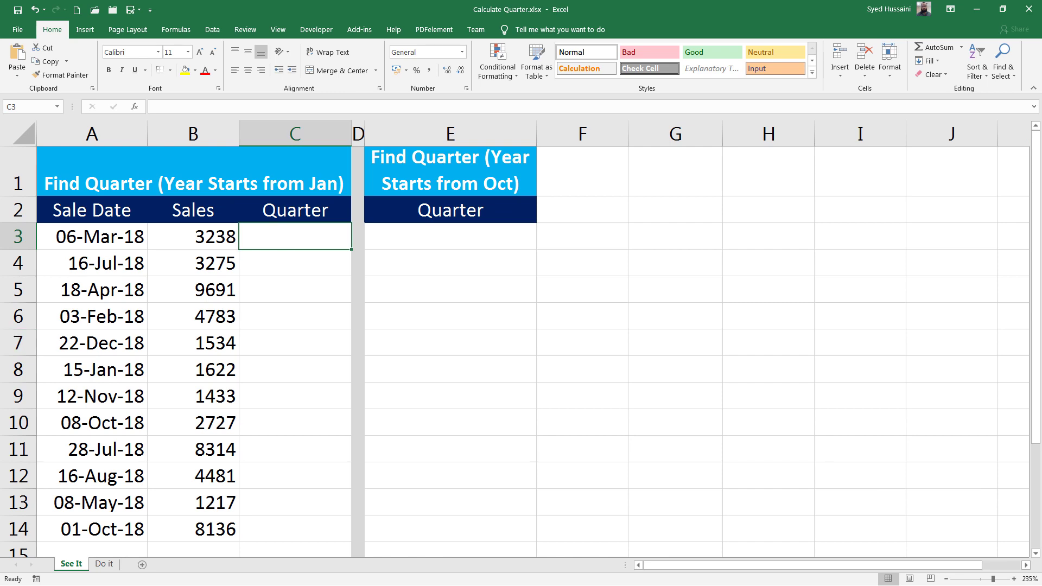
Enter =CHOOSE(MONTH(A3),1,1,1,2,2,2,3,3,3,4,4,4) in C3 and fill it down to C14
{"action": "left_click", "coordinate": [291, 233]}
{"action": "type", "text": "=CHOOSE(MONTH(A3), 1, 1, 1, 2, 2, 2, 3, 3, 3, 4, 4, 4)"}
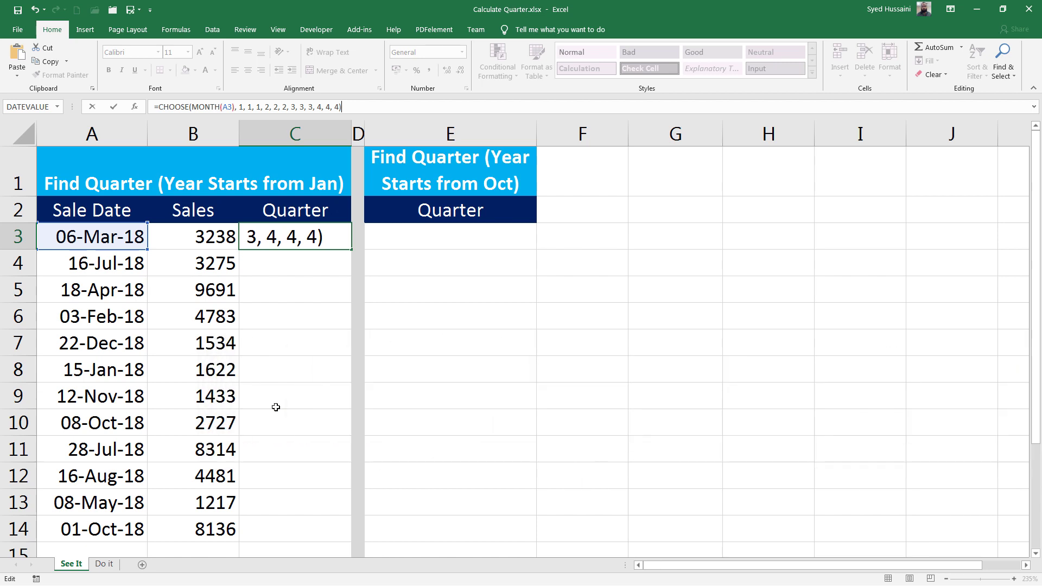
{"action": "key", "text": "Return"}
{"action": "left_click", "coordinate": [337, 236]}
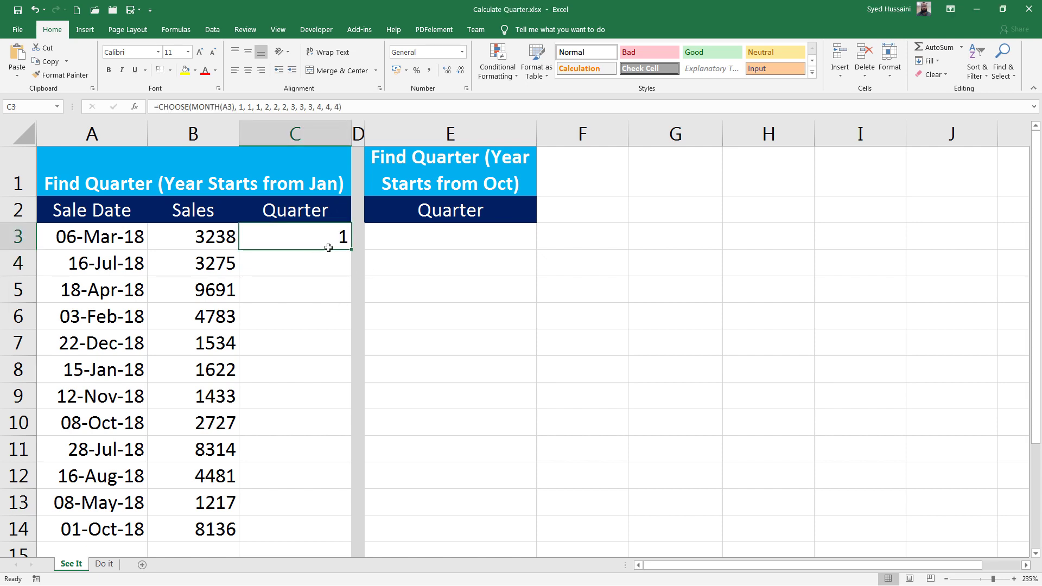
{"action": "left_click_drag", "start_coordinate": [353, 250], "coordinate": [336, 533]}
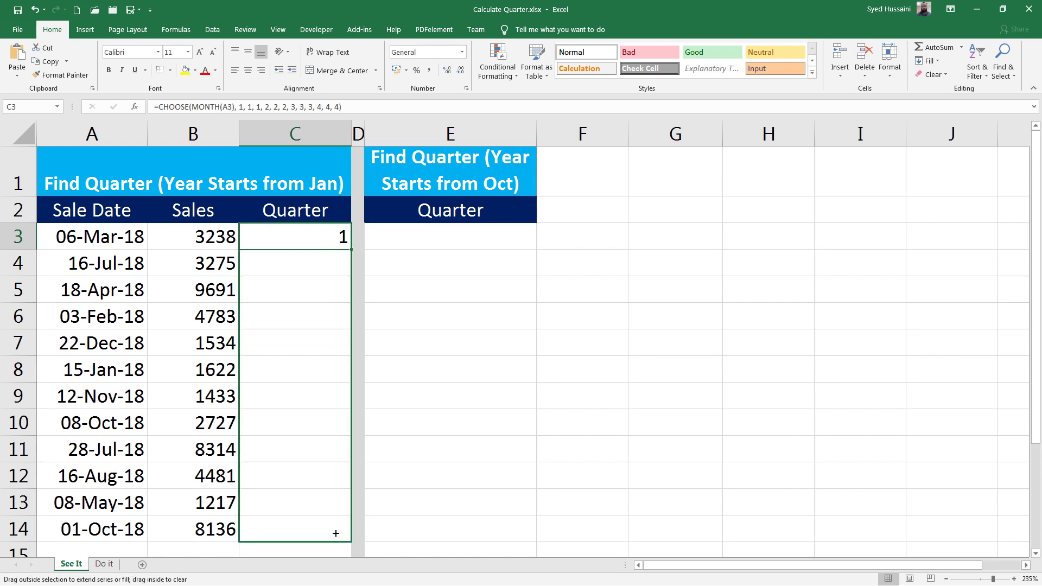
{"action": "left_click", "coordinate": [478, 243]}
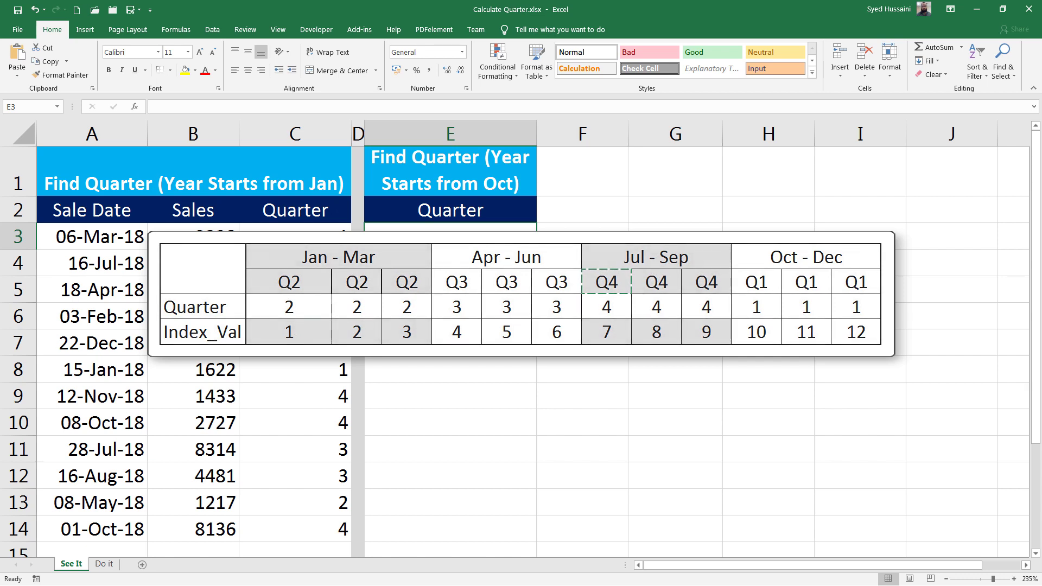
Enter =CHOOSE(MONTH(A3),2,2,2,3,3,3,4,4,4,1,1,1) in E3 and fill it down to E14
{"action": "left_click", "coordinate": [250, 106]}
{"action": "type", "text": "=CHOOSE(MONTH(A3), 2, 2, 2, 3, 3, 3, 4, 4, 4, 1, 1,1)"}
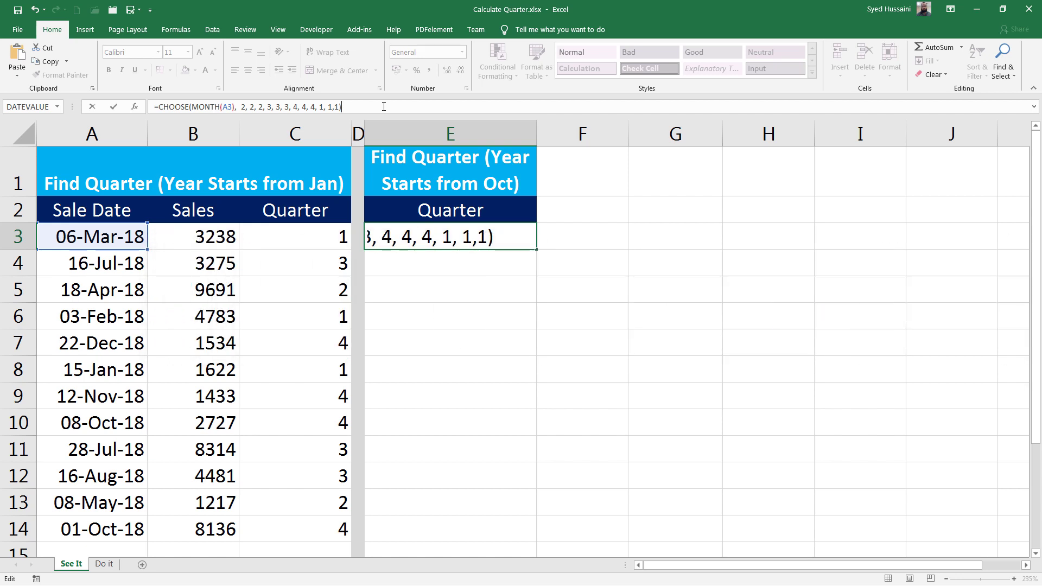
{"action": "key", "text": "Return"}
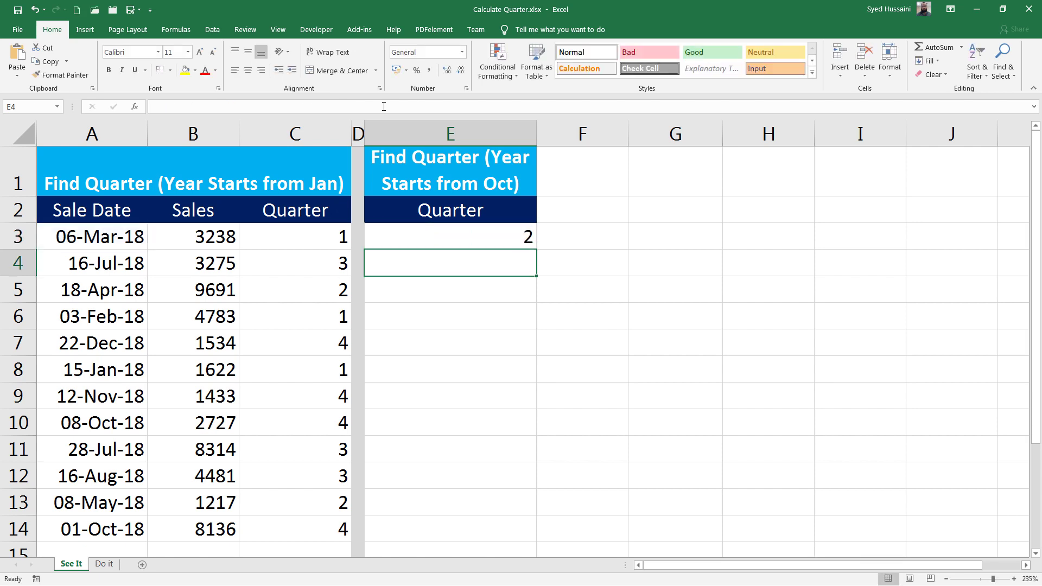
{"action": "left_click", "coordinate": [117, 232]}
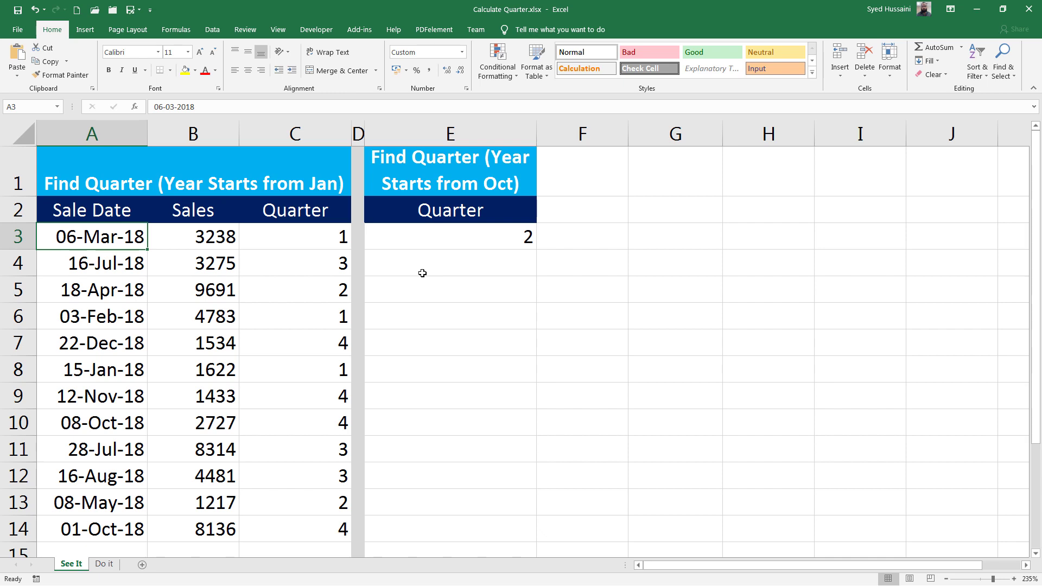
{"action": "left_click", "coordinate": [434, 237]}
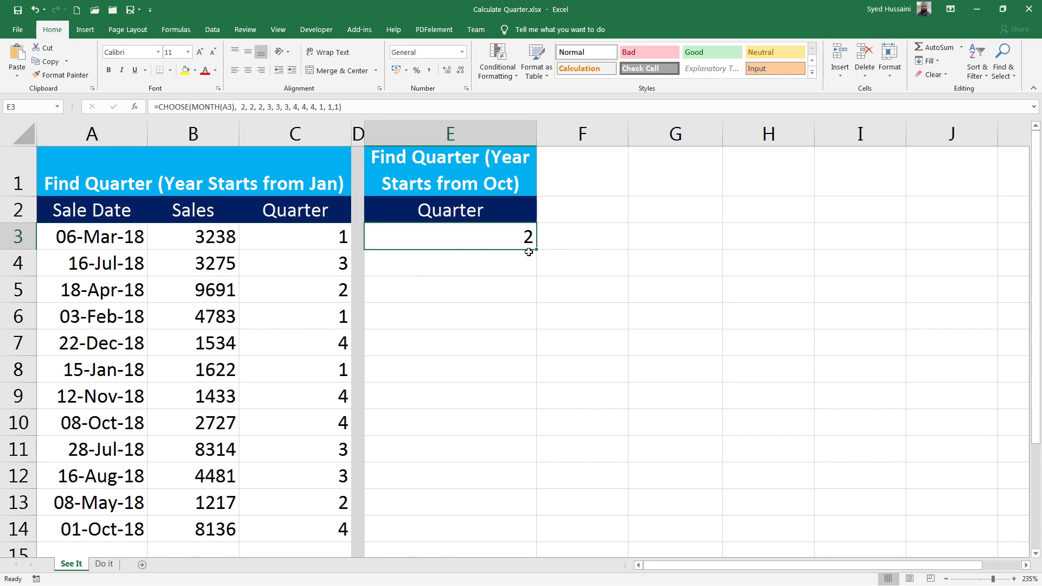
{"action": "left_click_drag", "start_coordinate": [536, 248], "coordinate": [535, 538]}
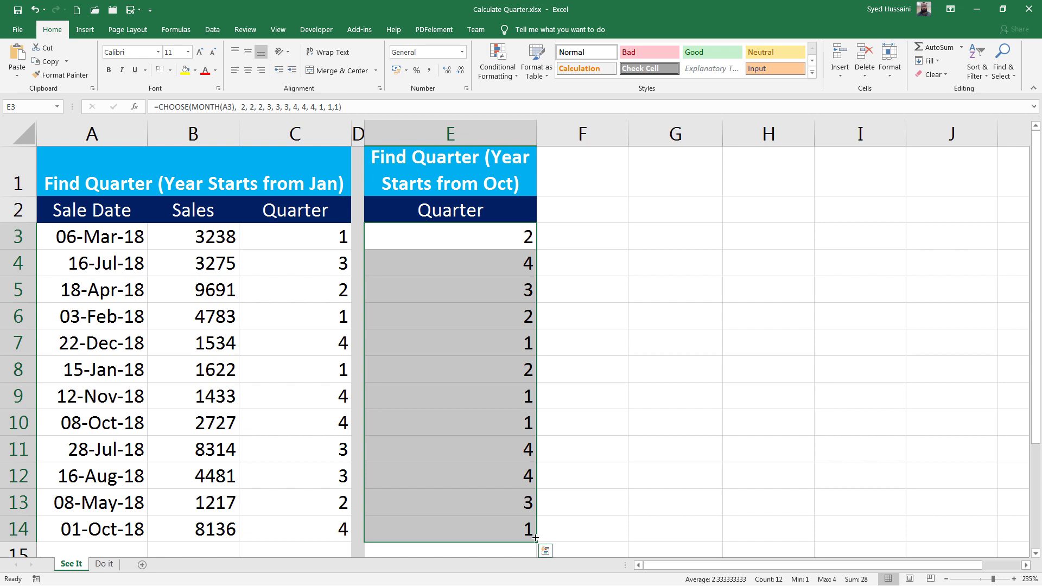
{"action": "left_click", "coordinate": [557, 504]}
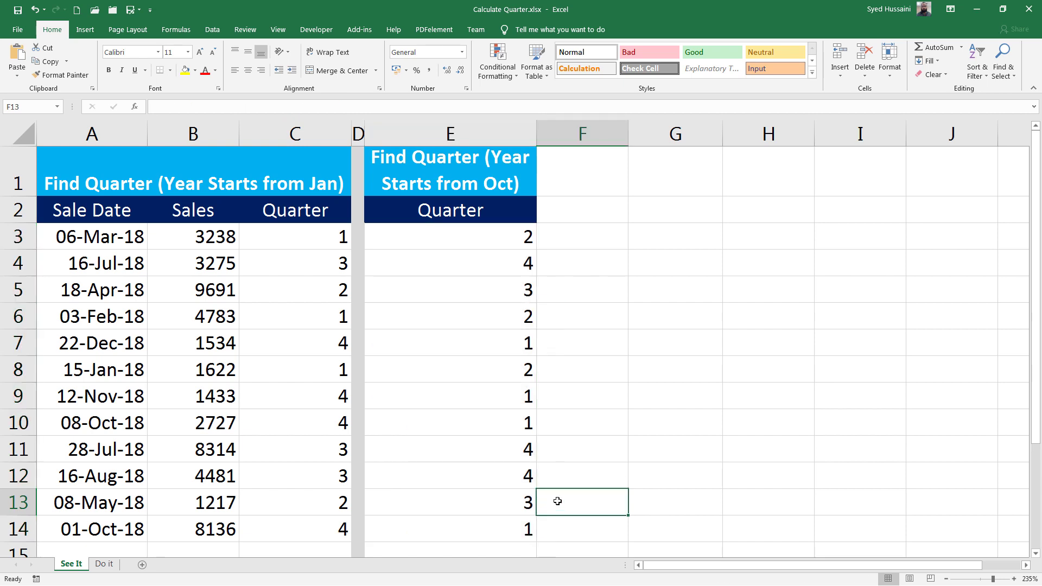
Switch to the Do it sheet with the Jan, Apr, July and Oct quarter tables
{"action": "left_click", "coordinate": [105, 564]}
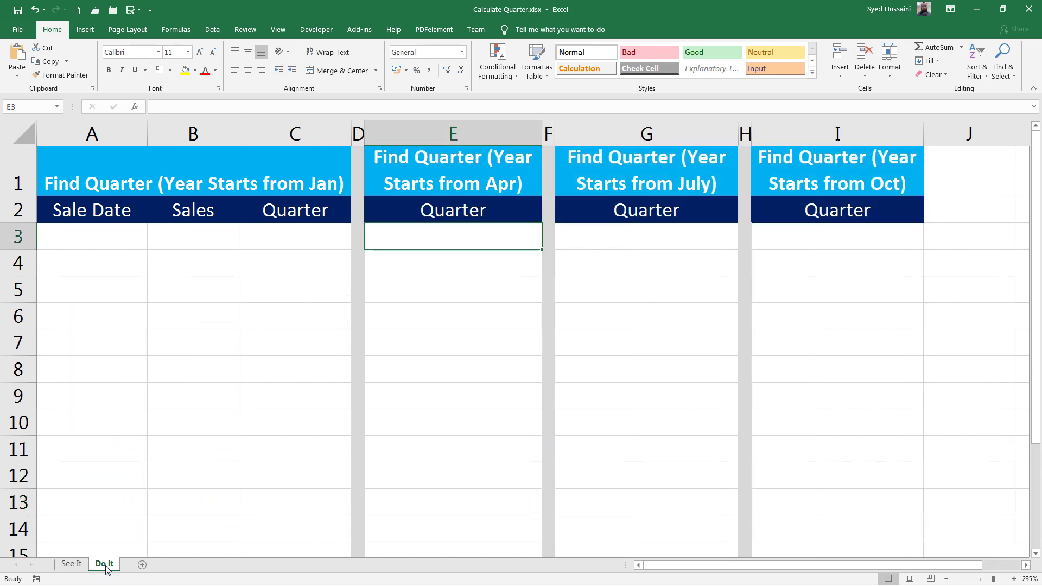